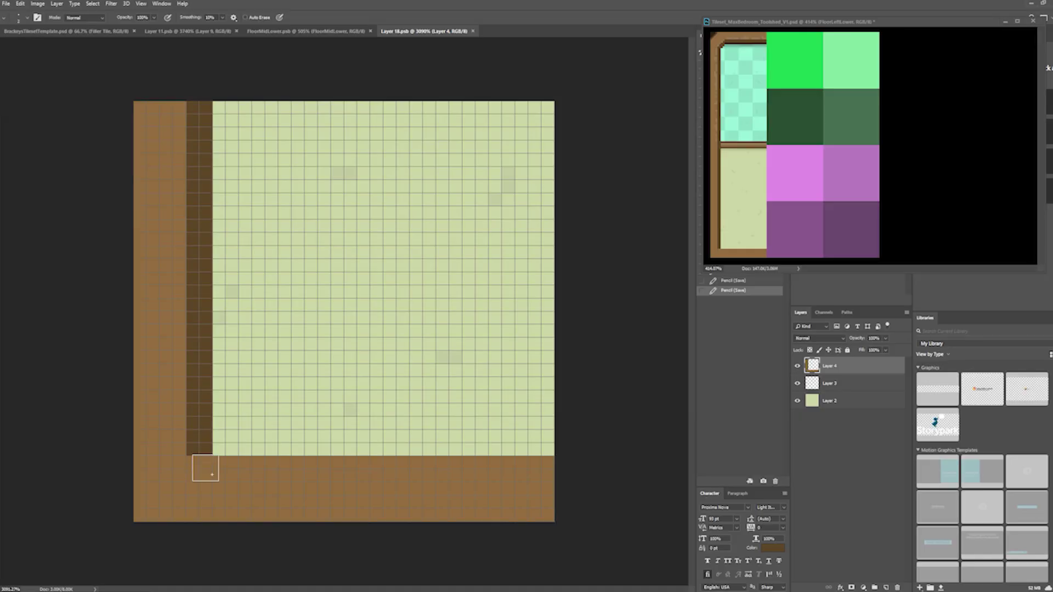
# Paint the tile's bottom wall strip, sample brown, and set a 4x4 grid with a new layer.
pyautogui.moveTo(205, 470); pyautogui.dragTo(606, 473)
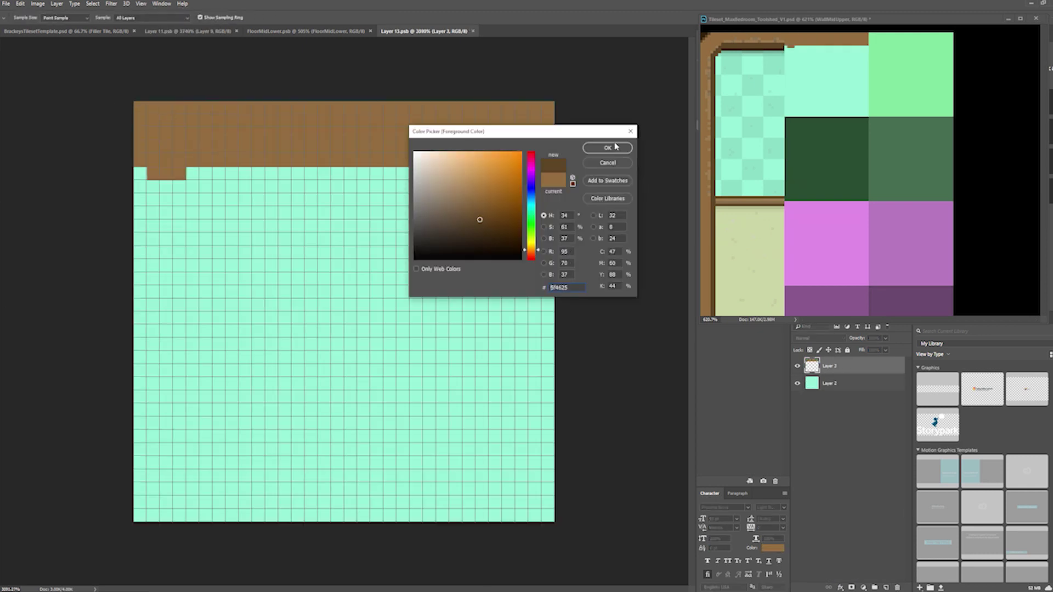
pyautogui.click(744, 46)
pyautogui.press('Return')
pyautogui.hotkey('ctrl', 'k')
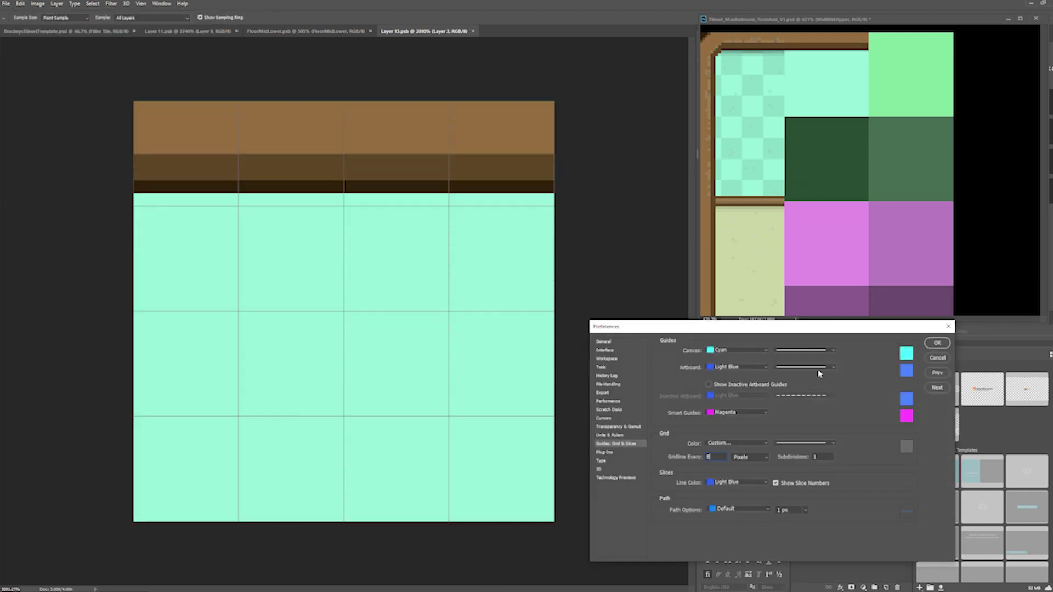
pyautogui.press('Return')
# Pencil mint checker squares across the wall and a darker strip under the wooden band.
pyautogui.press('b')
pyautogui.moveTo(135, 201); pyautogui.dragTo(237, 201)
pyautogui.moveTo(237, 317)
pyautogui.mouseDown()
pyautogui.moveTo(155, 347)
pyautogui.moveTo(301, 223)
pyautogui.moveTo(532, 477)
pyautogui.moveTo(463, 200)
pyautogui.mouseUp()
pyautogui.moveTo(335, 201)
pyautogui.mouseDown()
pyautogui.moveTo(548, 200)
pyautogui.moveTo(138, 212)
pyautogui.mouseUp()
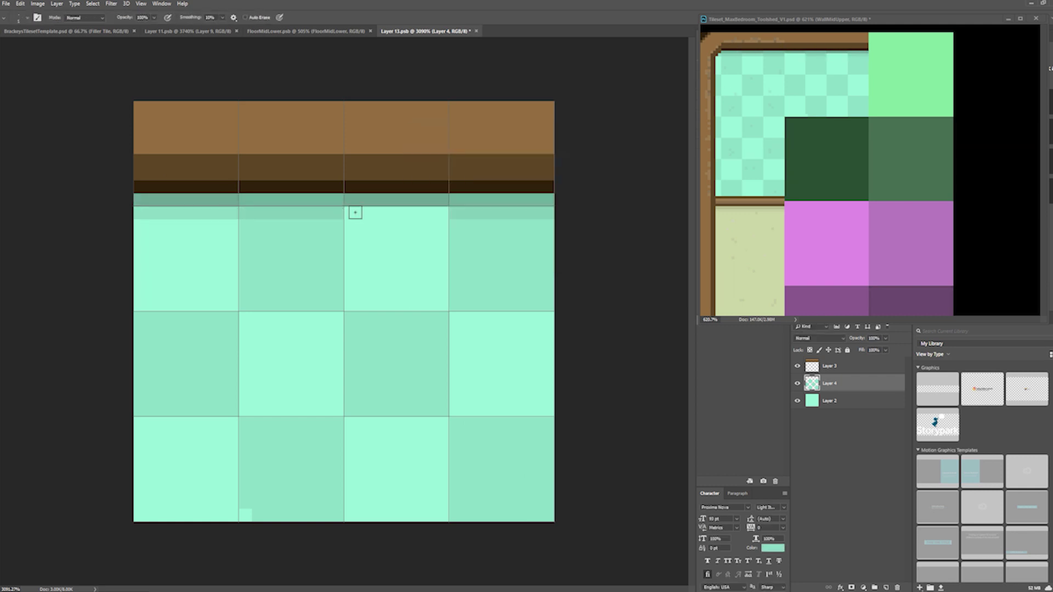
# On a new layer, dab light-brown highlights along the wooden band.
pyautogui.hotkey('ctrl', 'shift', 'alt', 'n')
pyautogui.hotkey('ctrl', ']')
pyautogui.click(140, 147)
pyautogui.click(167, 147)
pyautogui.click(220, 147)
pyautogui.click(232, 147)
pyautogui.click(275, 148)
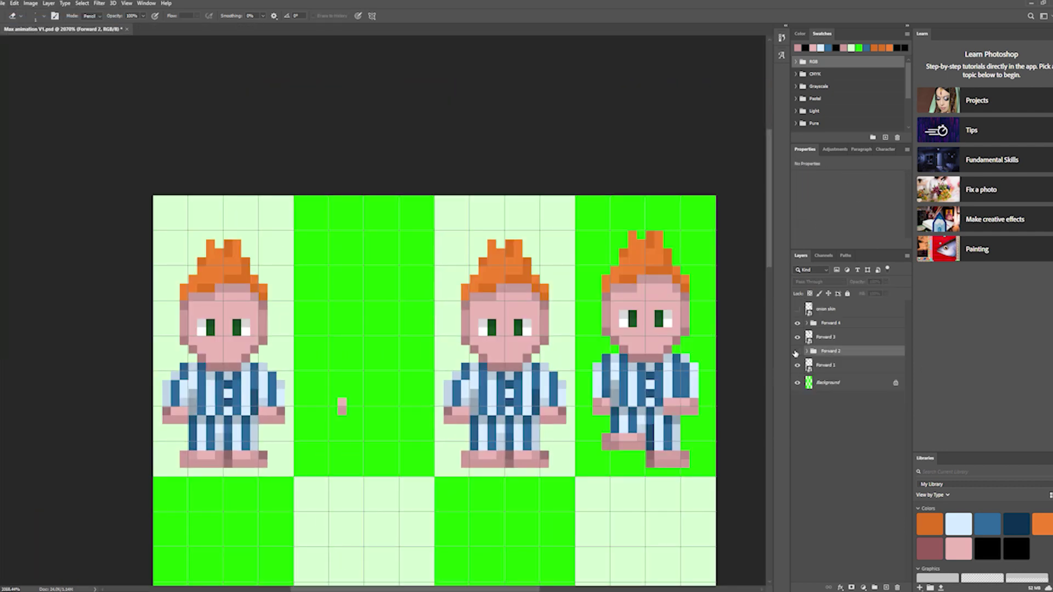
# Show the Forward 2 frame and dock the Navigator overview with the other panels.
pyautogui.click(796, 351)
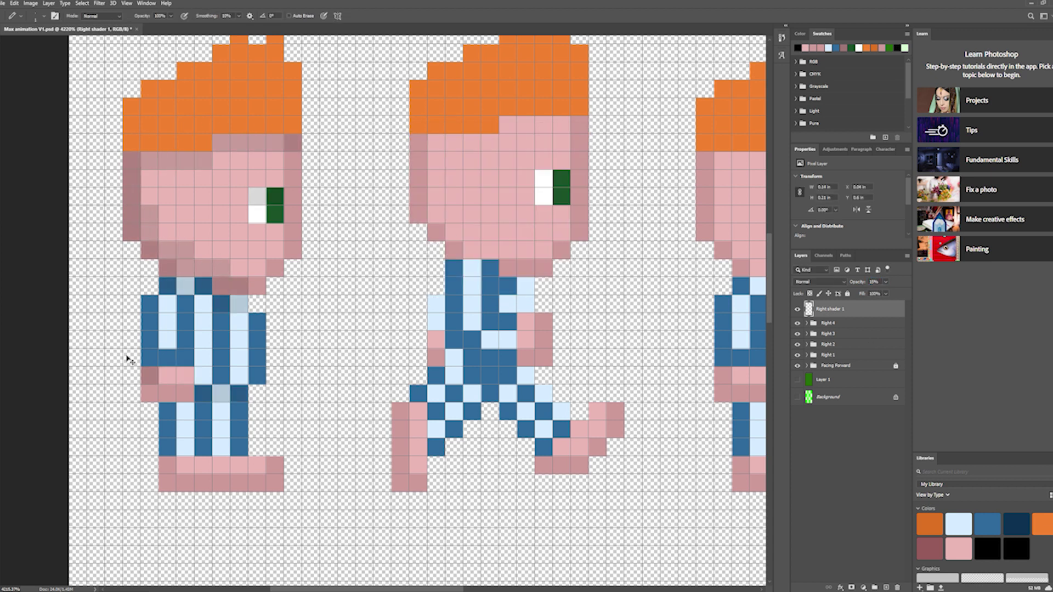
pyautogui.click(147, 3)
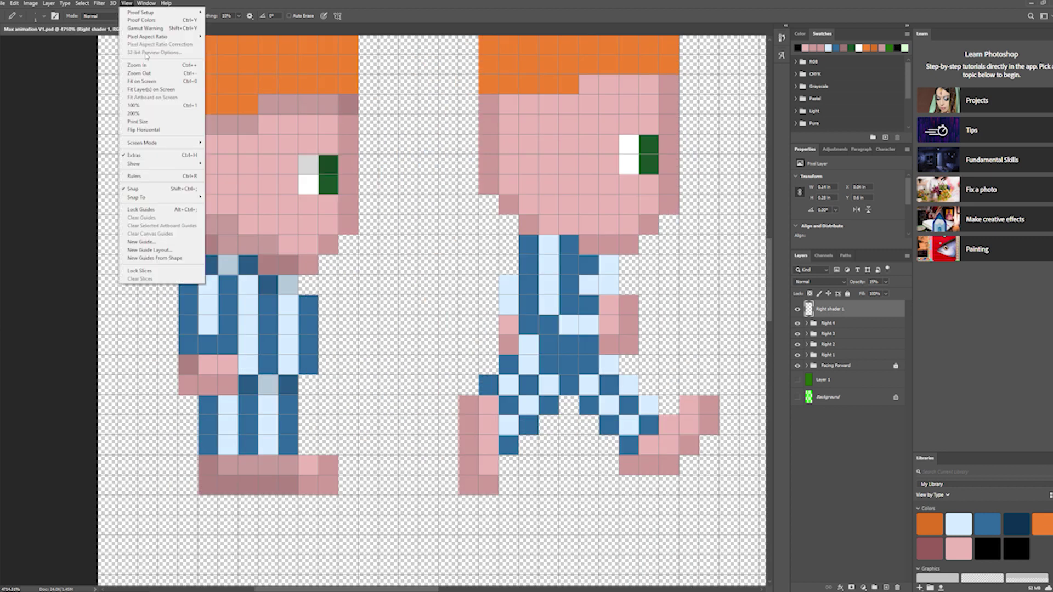
pyautogui.click(154, 223)
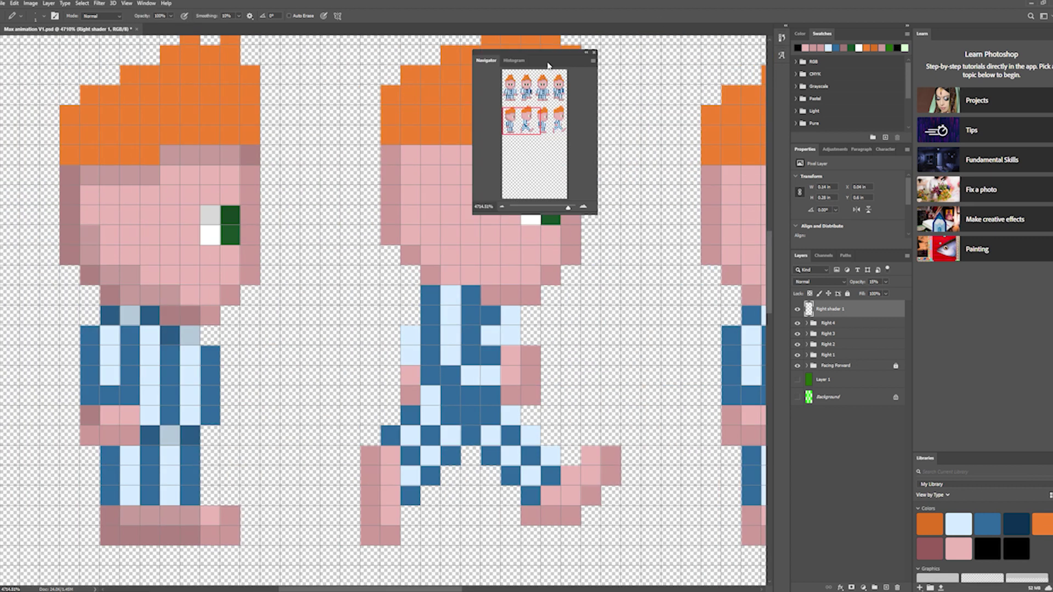
pyautogui.moveTo(505, 51); pyautogui.dragTo(805, 149)
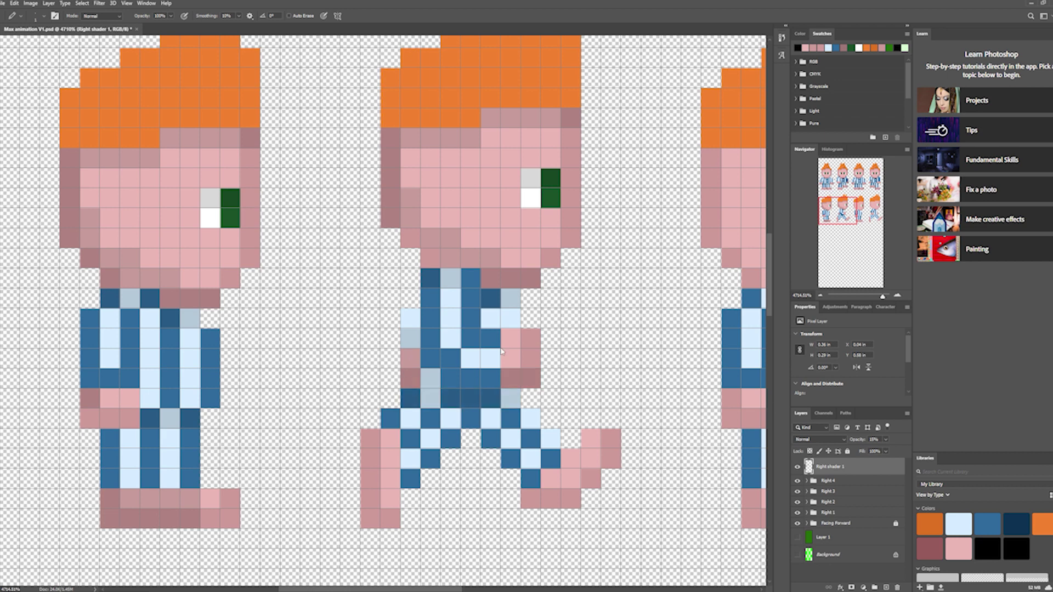
# Pan to the Right 2 walking frames and select the second frame's Body layer.
pyautogui.click(828, 502)
pyautogui.moveTo(847, 214); pyautogui.dragTo(885, 217)
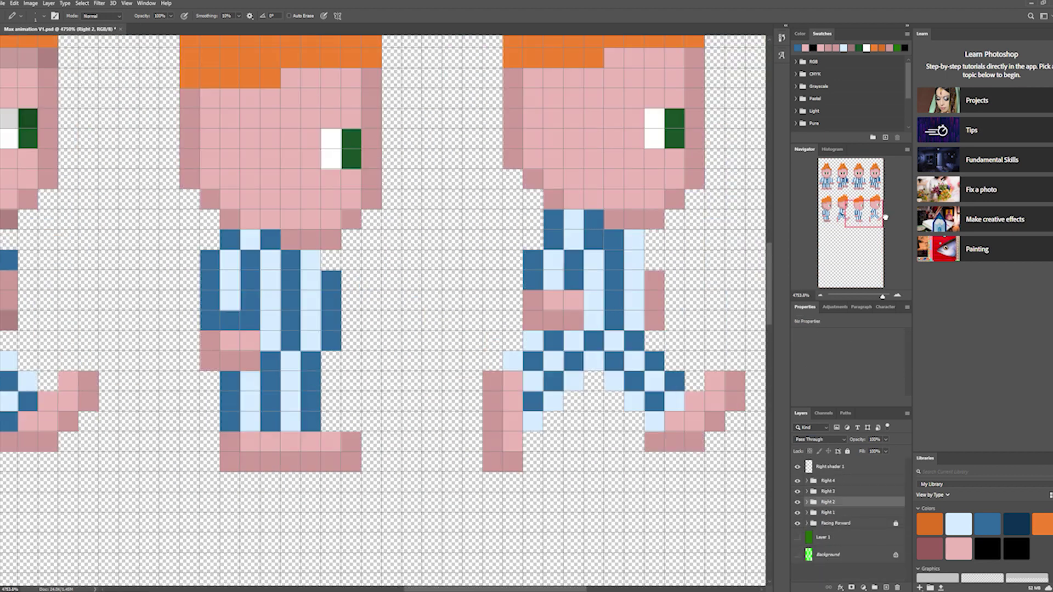
pyautogui.keyDown('ctrl'); pyautogui.click(695, 308); pyautogui.keyUp('ctrl')
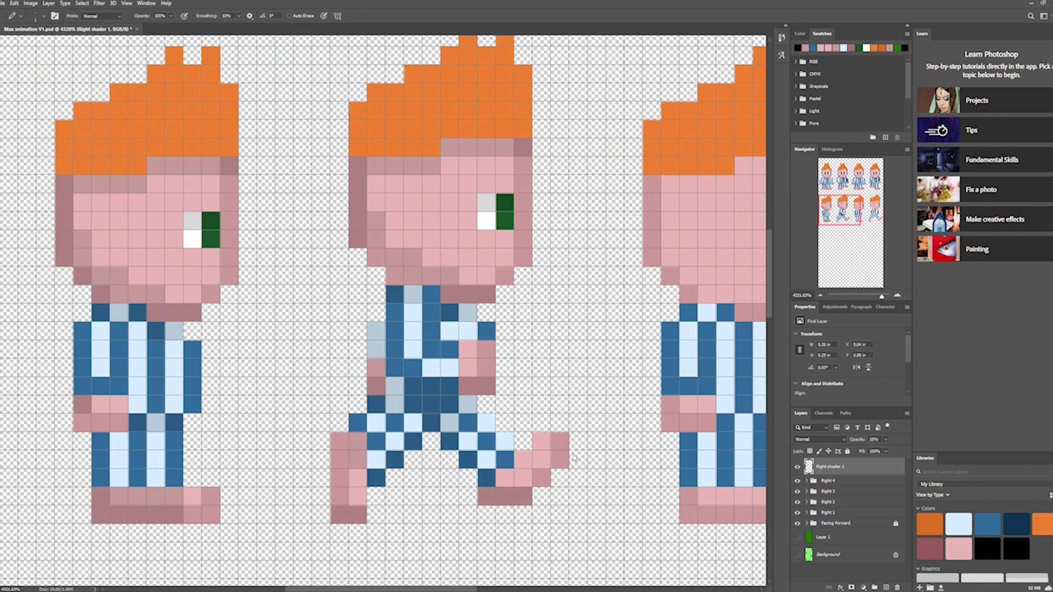
pyautogui.keyDown('alt'); pyautogui.scroll(-1, 505, 103); pyautogui.keyUp('alt')
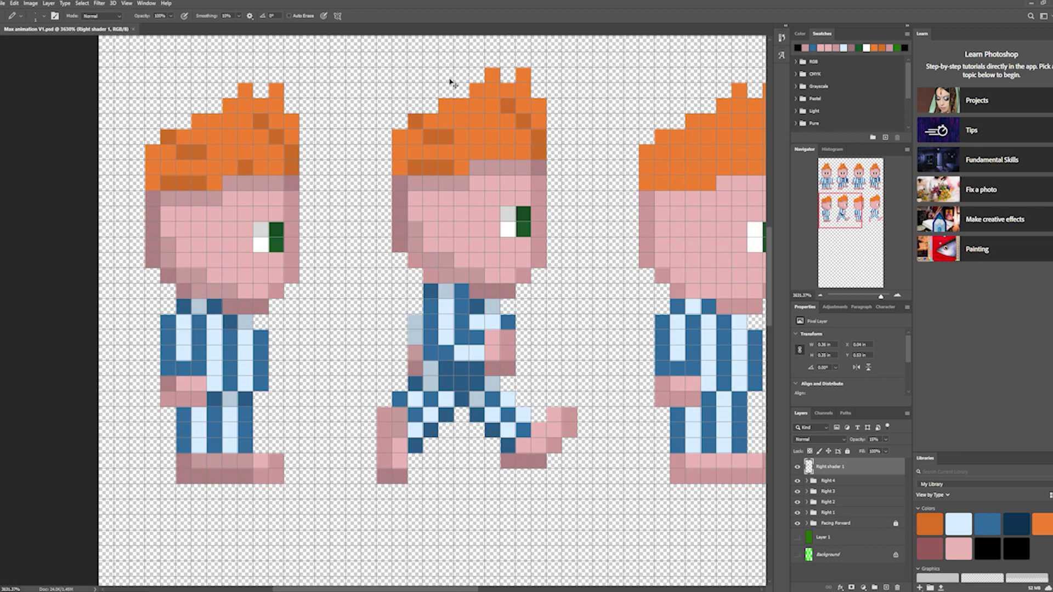
pyautogui.keyDown('alt'); pyautogui.scroll(-2, 451, 82); pyautogui.keyUp('alt')
pyautogui.keyDown('alt'); pyautogui.scroll(1, 299, 239); pyautogui.keyUp('alt')
pyautogui.keyDown('alt'); pyautogui.scroll(-1, 299, 239); pyautogui.keyUp('alt')
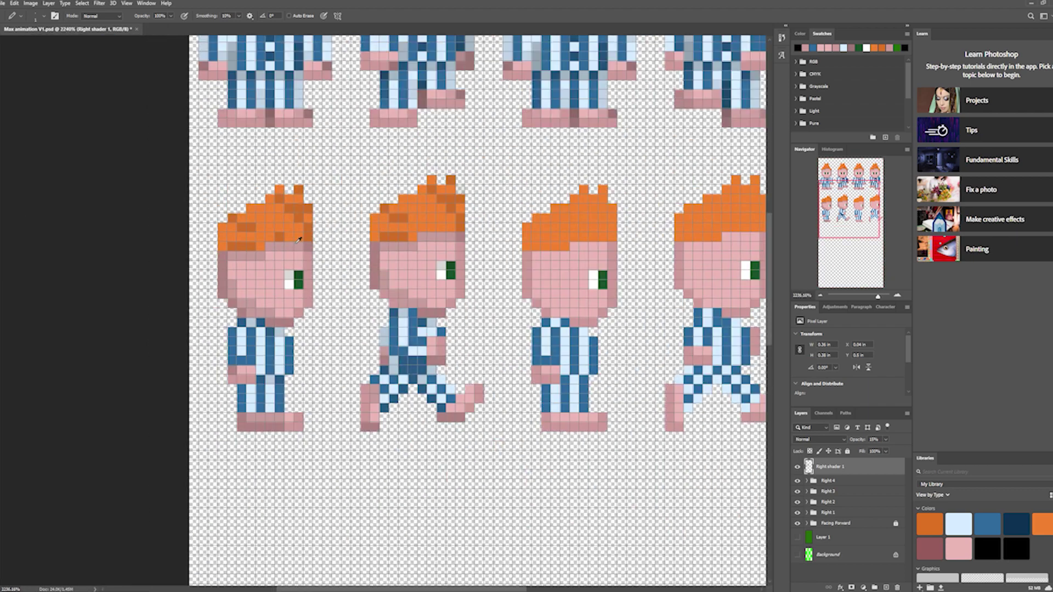
pyautogui.keyDown('alt'); pyautogui.scroll(3, 551, 160); pyautogui.keyUp('alt')
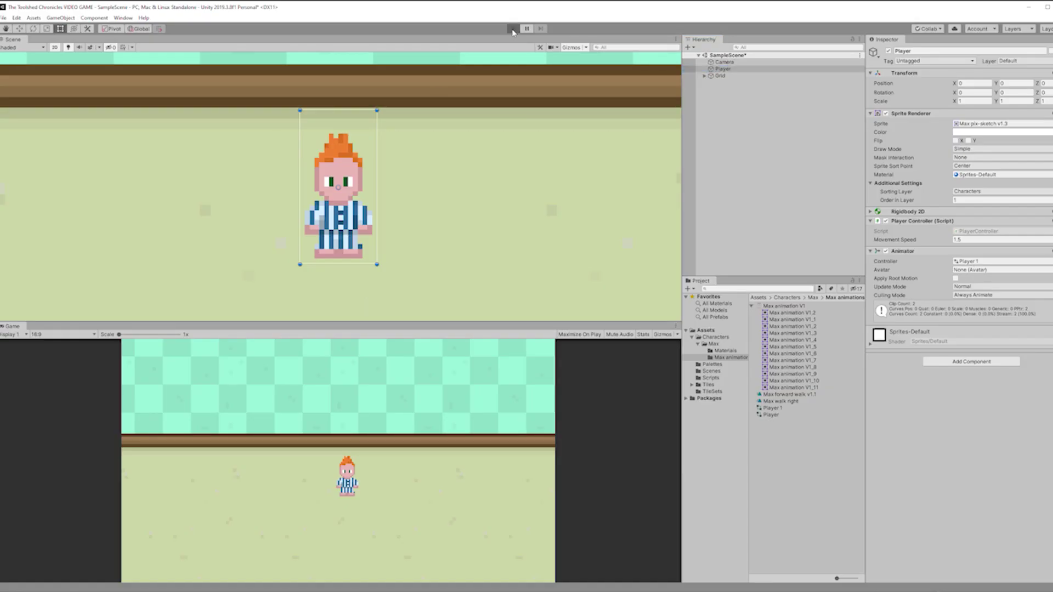
pyautogui.click(512, 29)
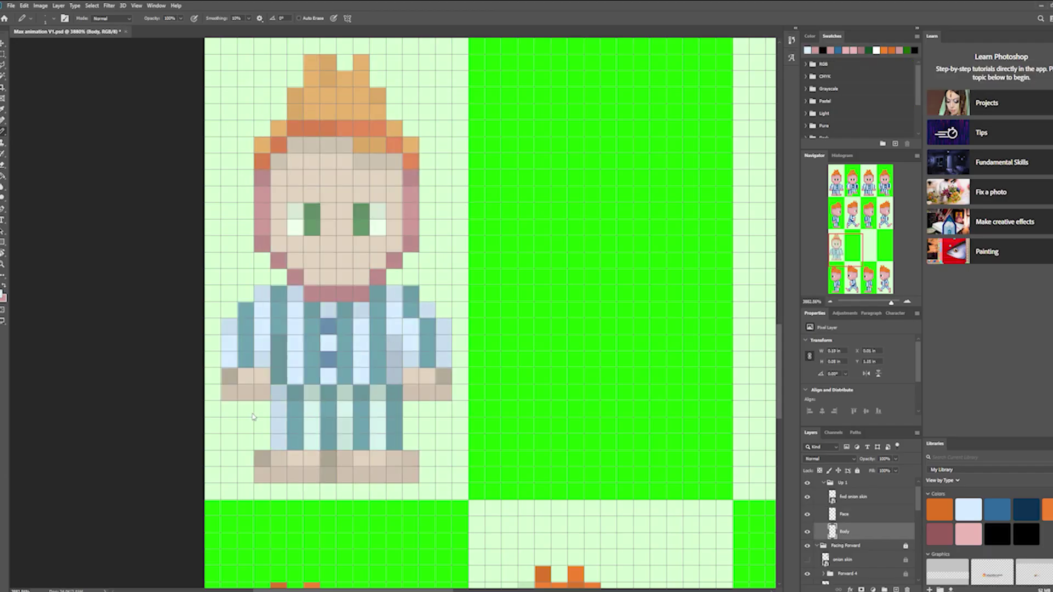
# Paint darker blue pajama stripes and pink hands and feet, hide onion skin, move Body above Face.
pyautogui.moveTo(294, 387); pyautogui.dragTo(295, 450)
pyautogui.moveTo(361, 387); pyautogui.dragTo(361, 450)
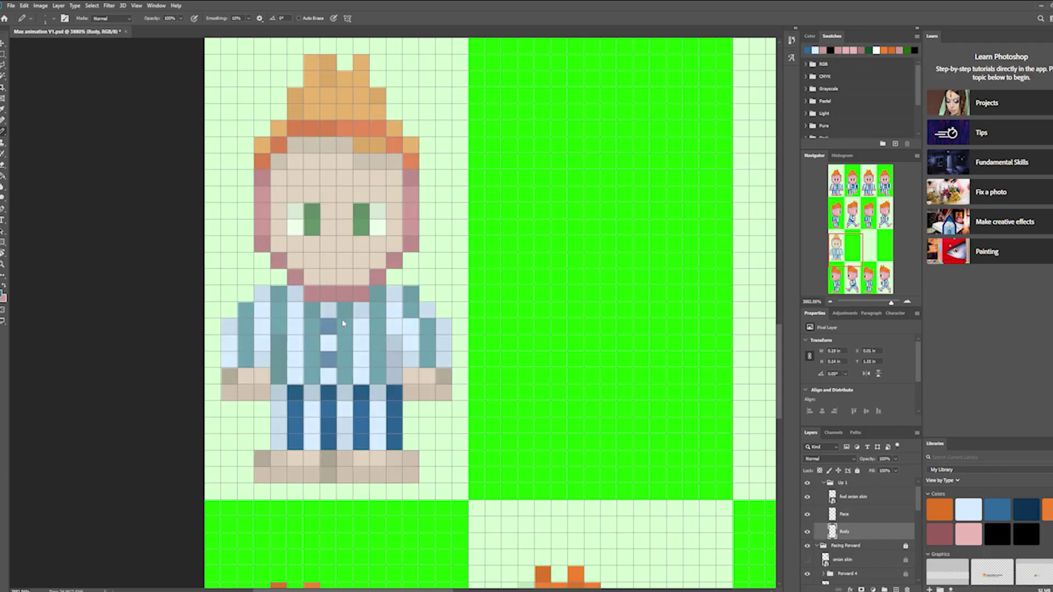
pyautogui.moveTo(378, 288); pyautogui.dragTo(377, 384)
pyautogui.moveTo(279, 288); pyautogui.dragTo(278, 384)
pyautogui.moveTo(344, 303); pyautogui.dragTo(344, 384)
pyautogui.moveTo(262, 467); pyautogui.dragTo(411, 467)
pyautogui.click(806, 497)
pyautogui.moveTo(845, 531); pyautogui.dragTo(832, 514)
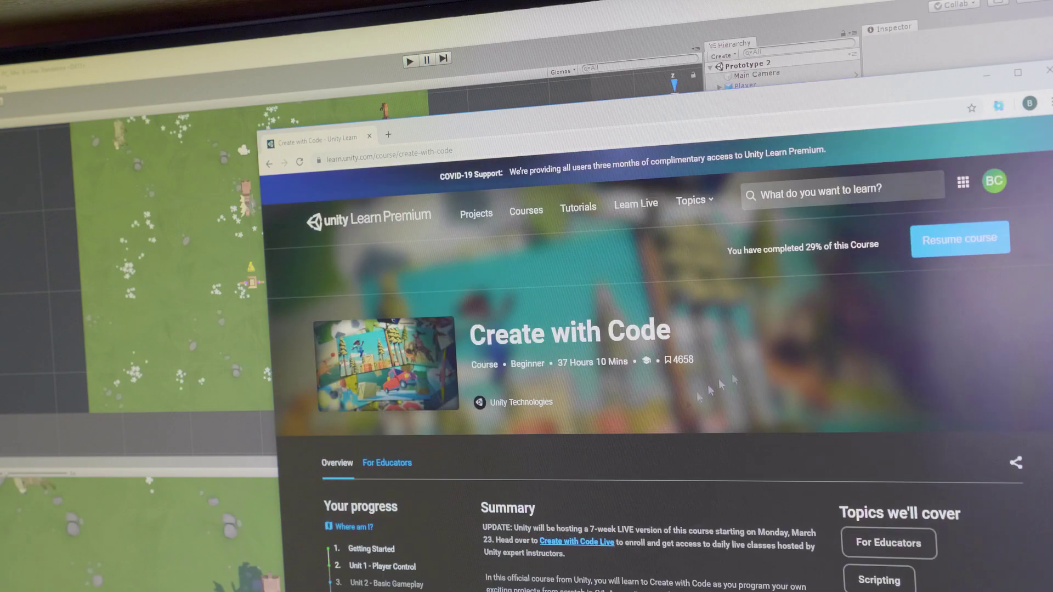
# Resume the Unity Learn Create with Code course from its 29%-complete page.
pyautogui.click(988, 251)
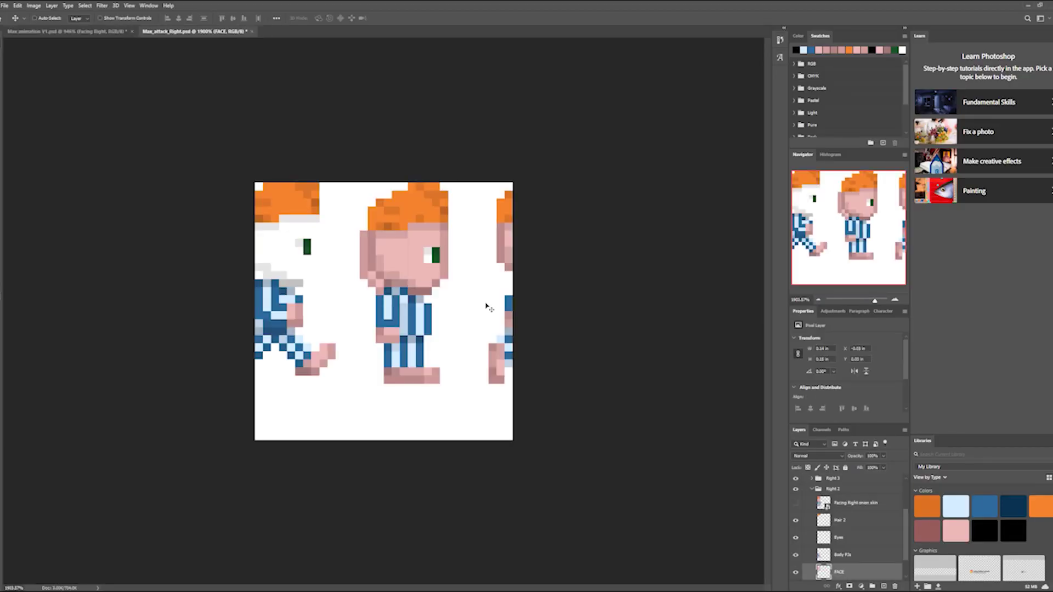
# In Max_attack_Right, show the pixel grid and save the green colour as a named swatch.
pyautogui.click(175, 31)
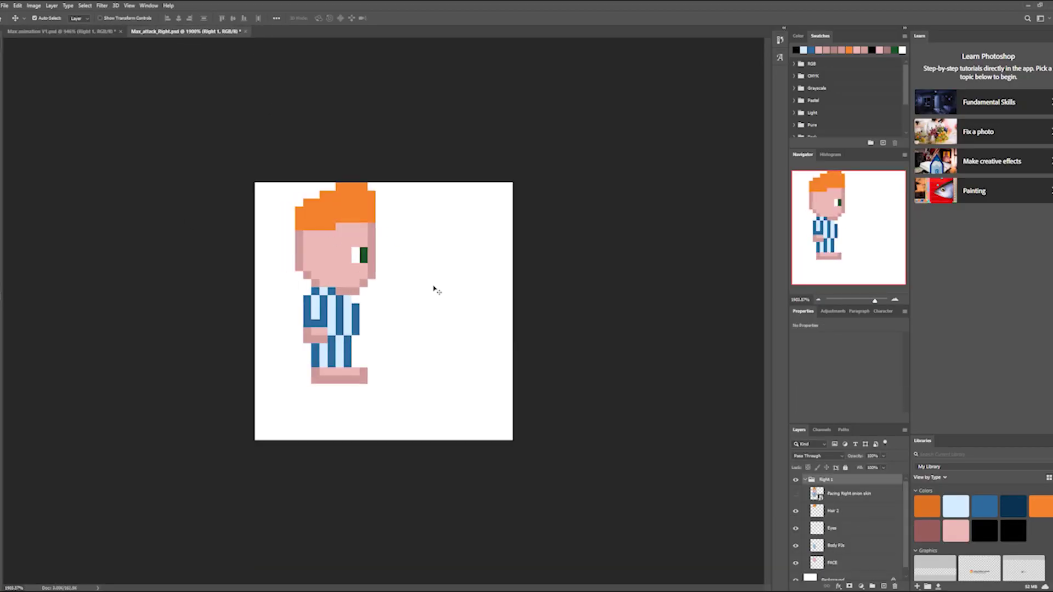
pyautogui.click(128, 5)
pyautogui.click(258, 159)
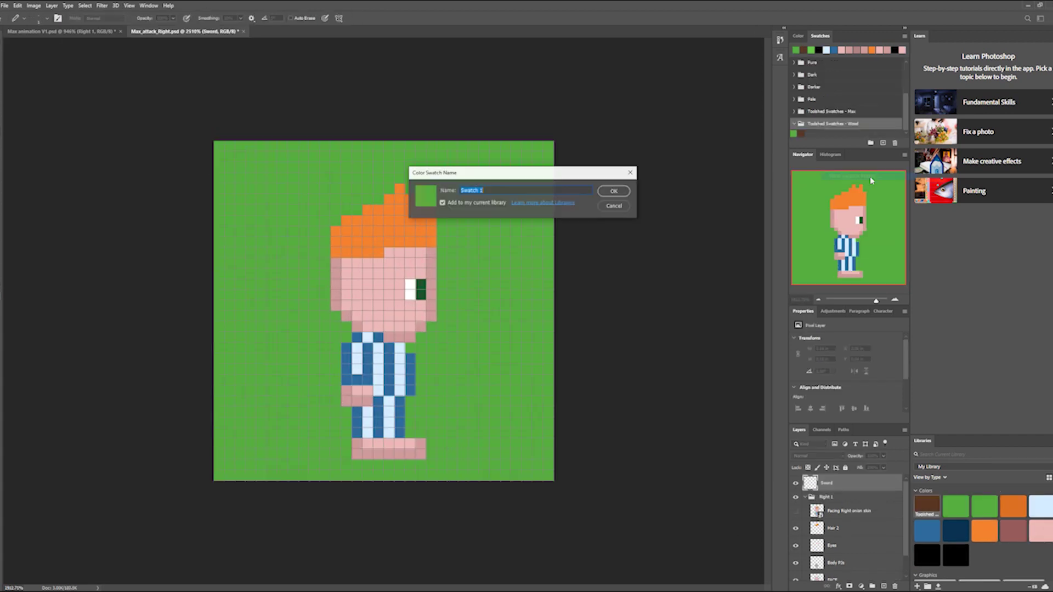
pyautogui.press('Return')
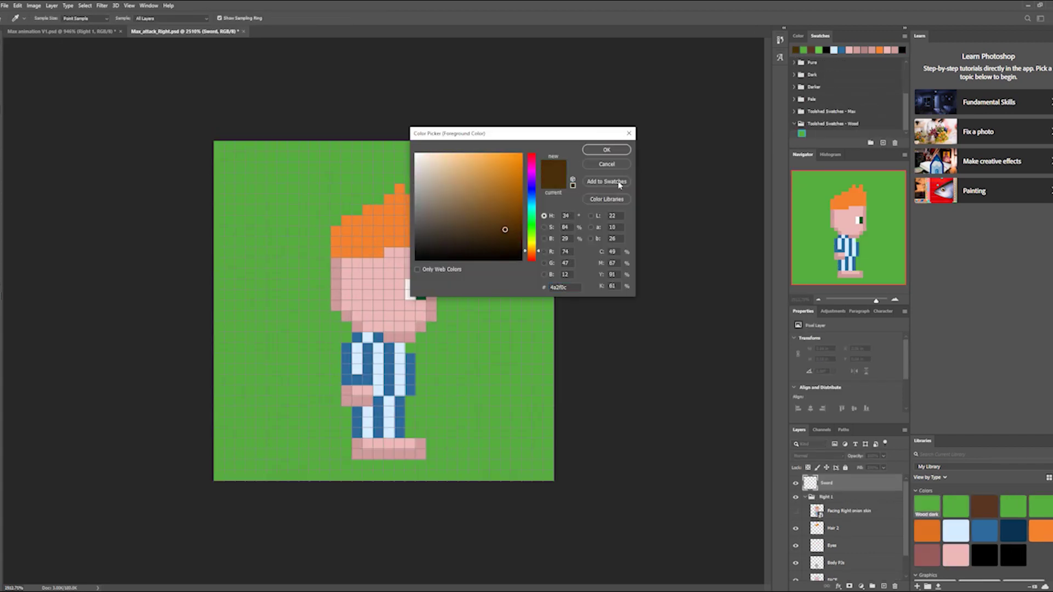
pyautogui.click(619, 184)
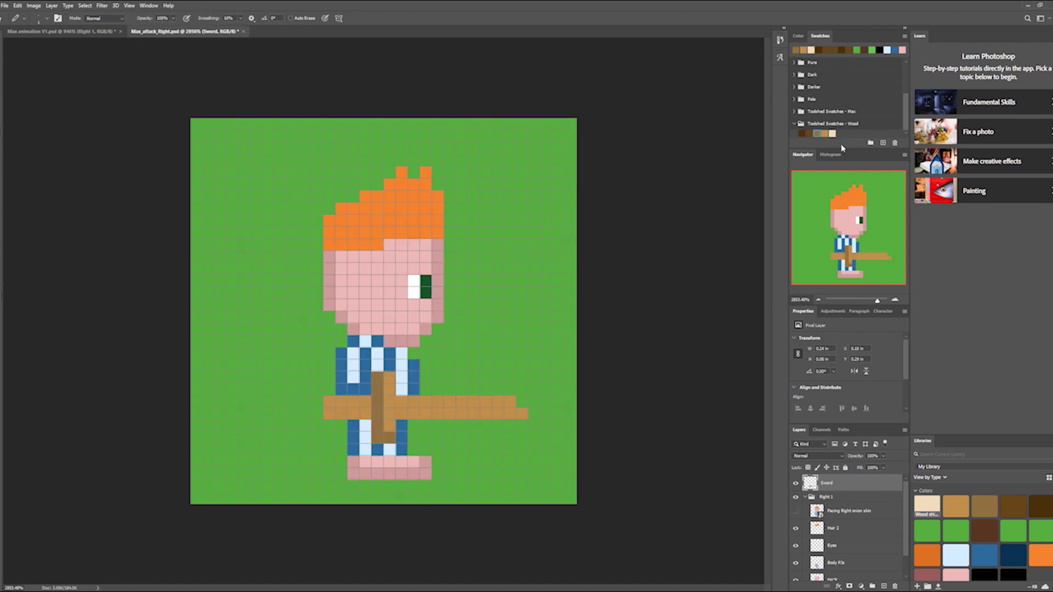
# Reorder the Sword layer, rotate the sword to a new angle, and show the second attack frame.
pyautogui.hotkey('ctrl', '[')
pyautogui.hotkey('ctrl', ']')
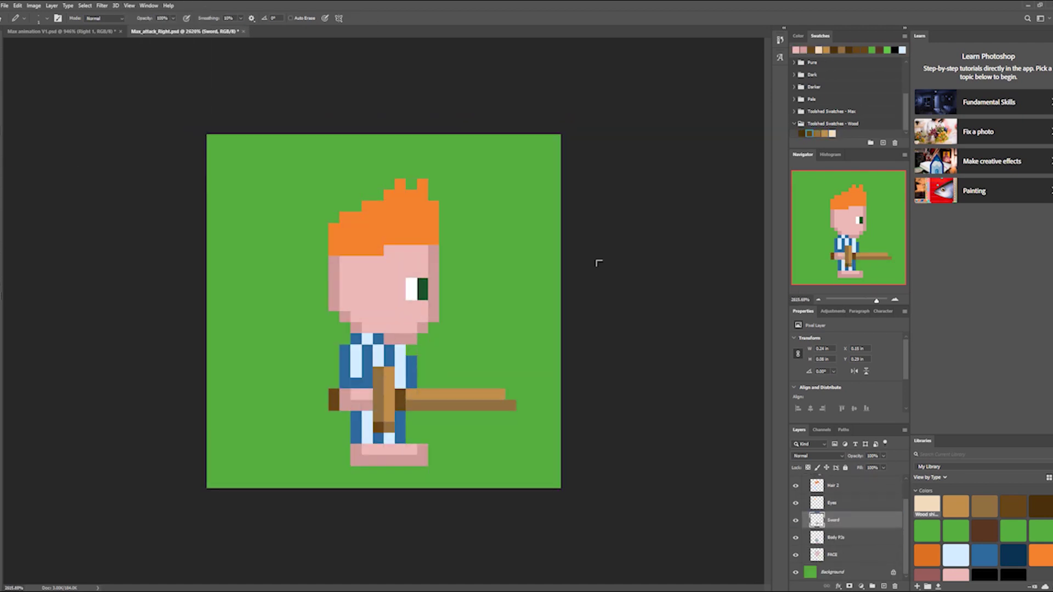
pyautogui.moveTo(595, 262); pyautogui.dragTo(433, 409)
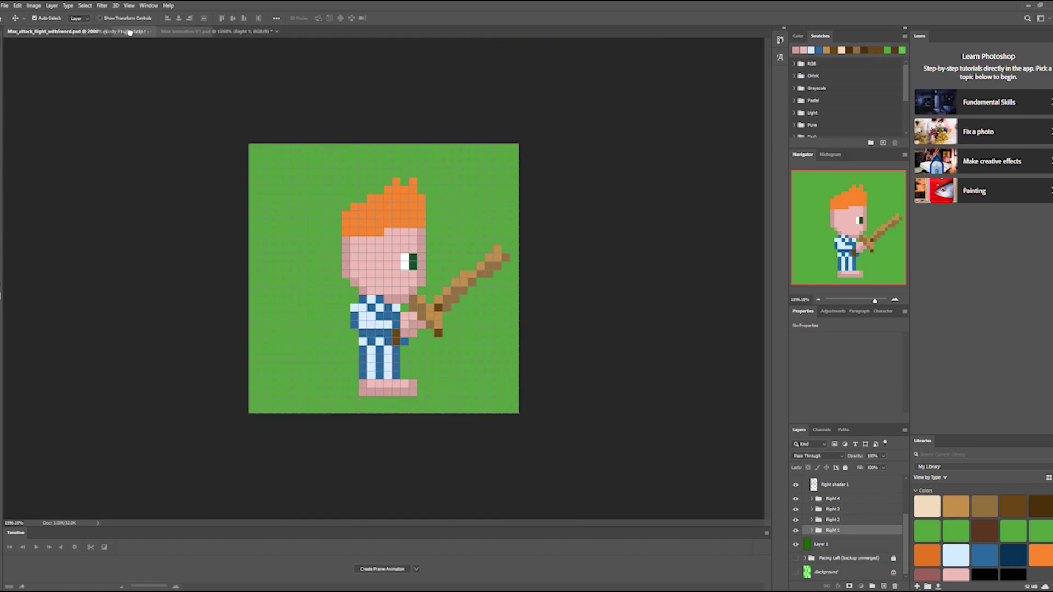
pyautogui.click(834, 555)
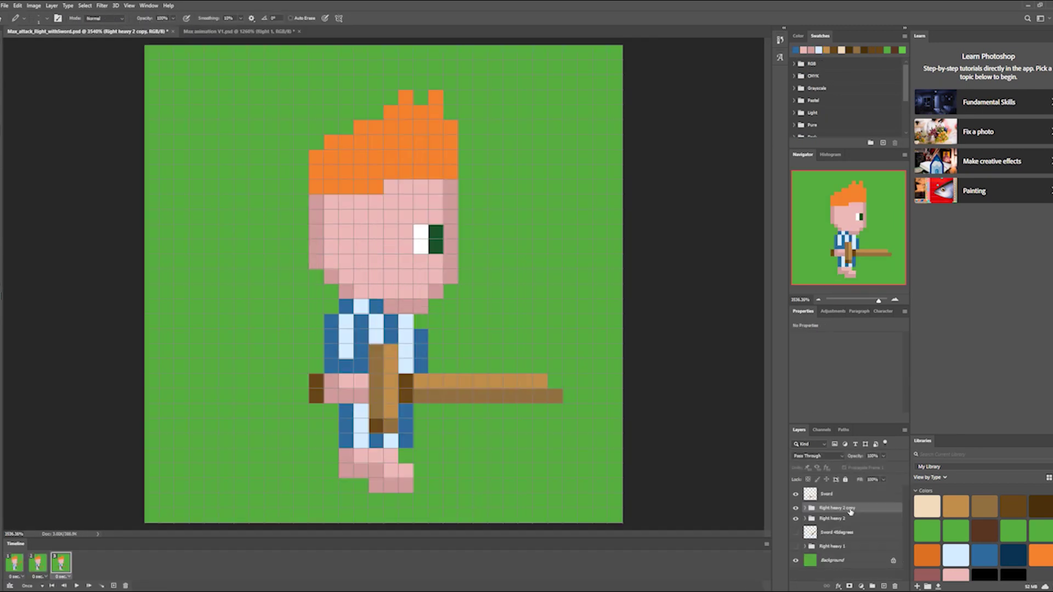
pyautogui.click(64, 585)
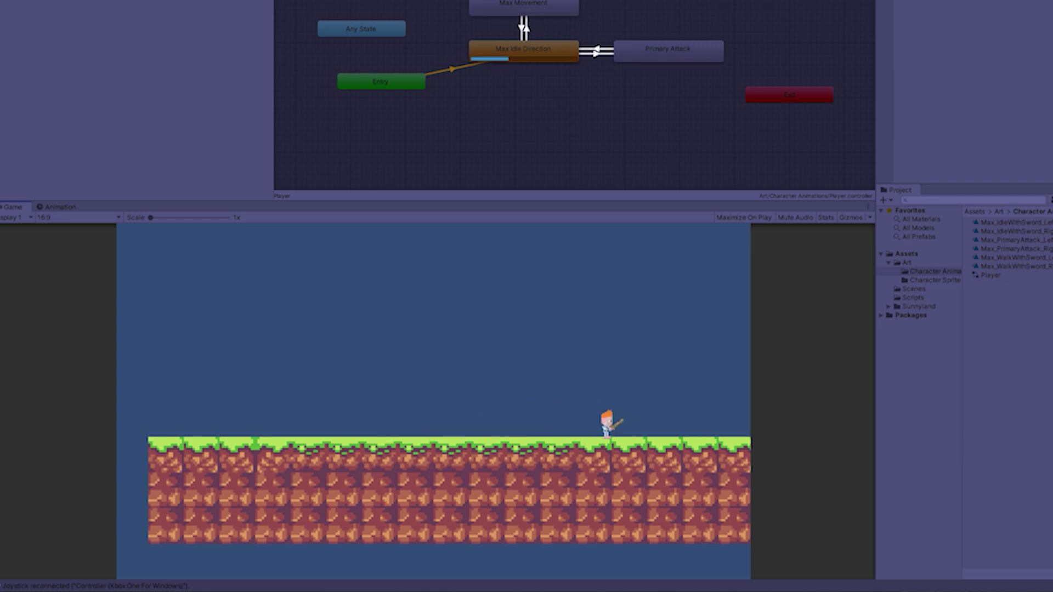
# Exit Play mode with Ctrl+P after testing the idle and attack animations.
pyautogui.hotkey('ctrl', 'p')
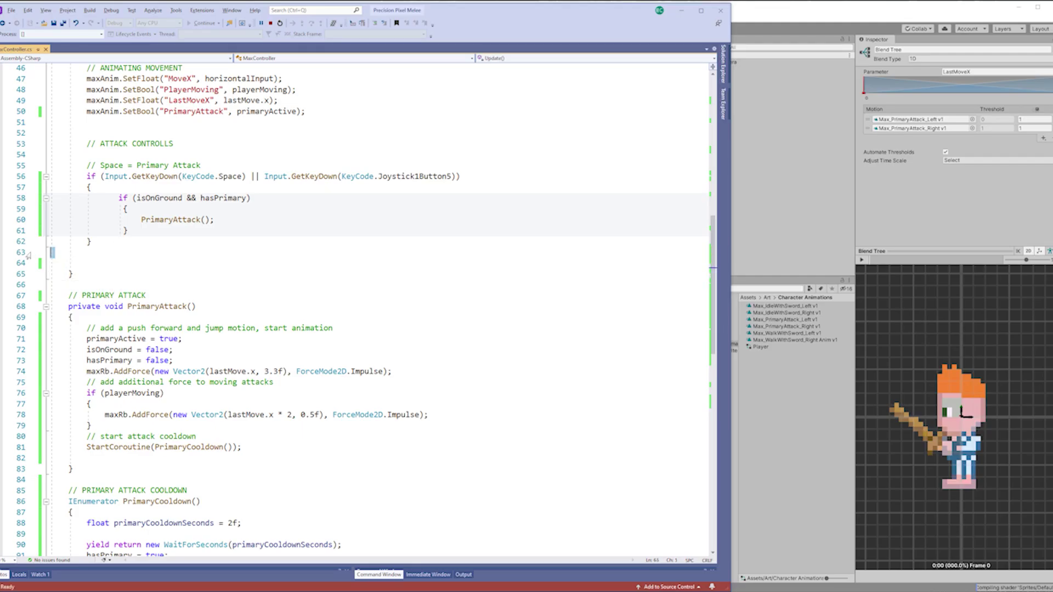
# Remove stray blank lines in Update and add a blank line above the PrimaryAttack section.
pyautogui.press('Delete')
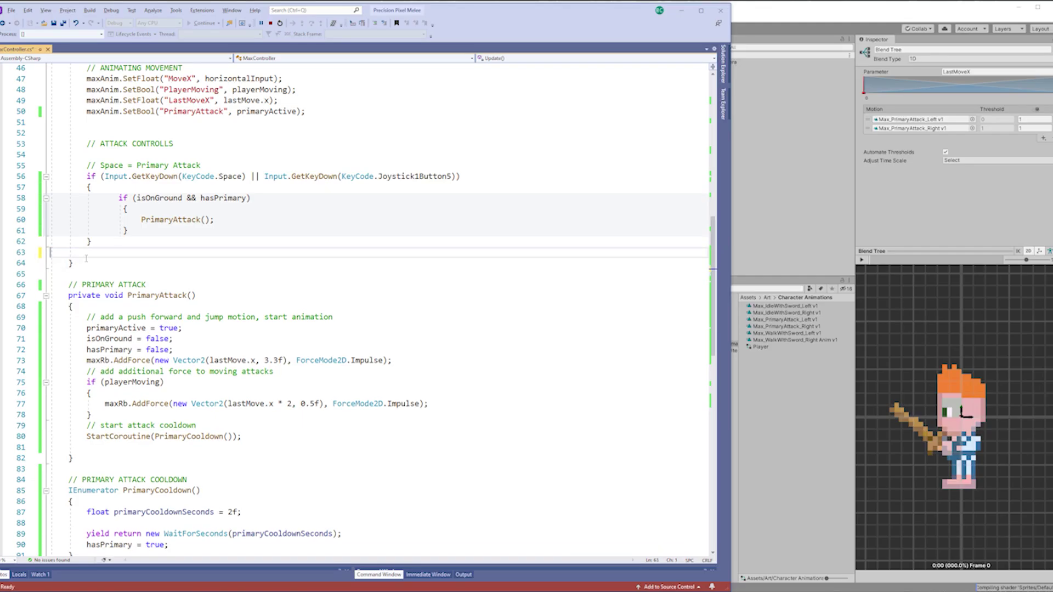
pyautogui.press('Delete')
pyautogui.click(120, 266)
pyautogui.press('Return')
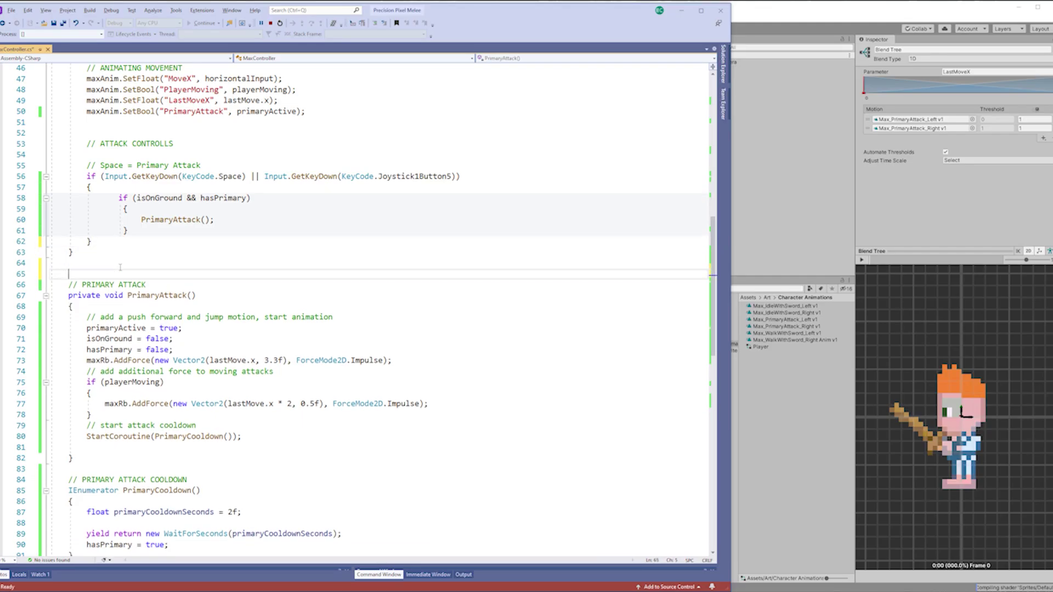
pyautogui.press('Return')
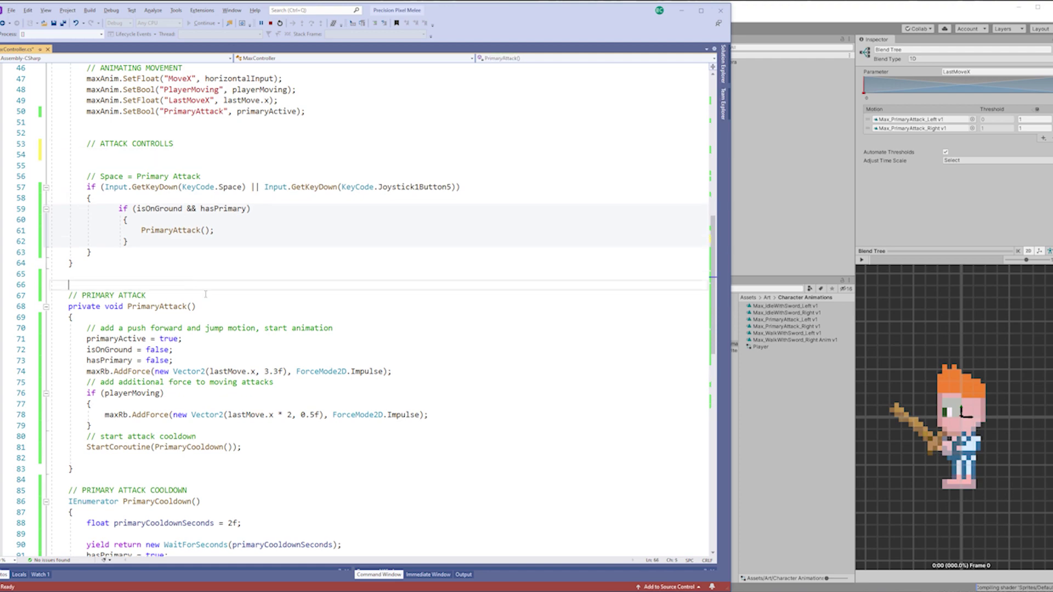
pyautogui.scroll(-3, 180, 144)
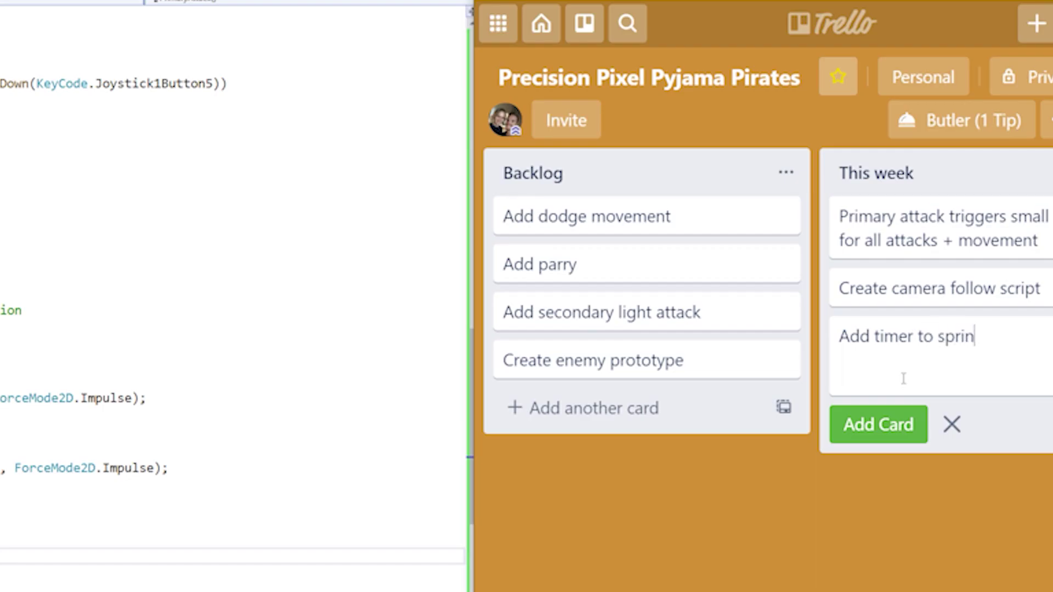
# Save the sprint-timer card in This week and change line 101's playerMoving condition to sprinting.
pyautogui.write('t')
pyautogui.press('Return')
pyautogui.doubleClick(230, 397)
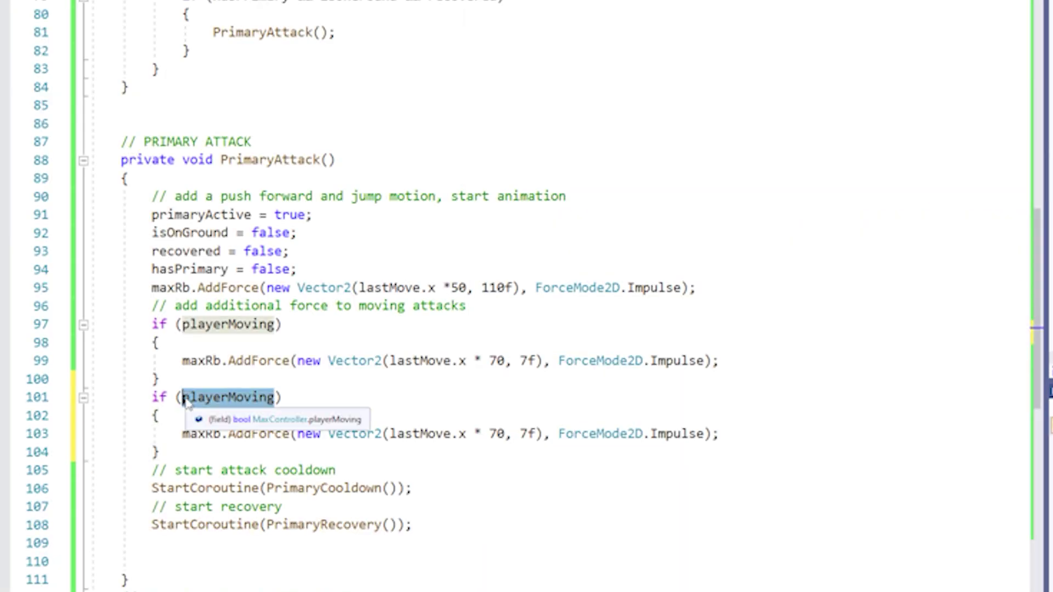
pyautogui.write('sprint')
pyautogui.press('Tab')
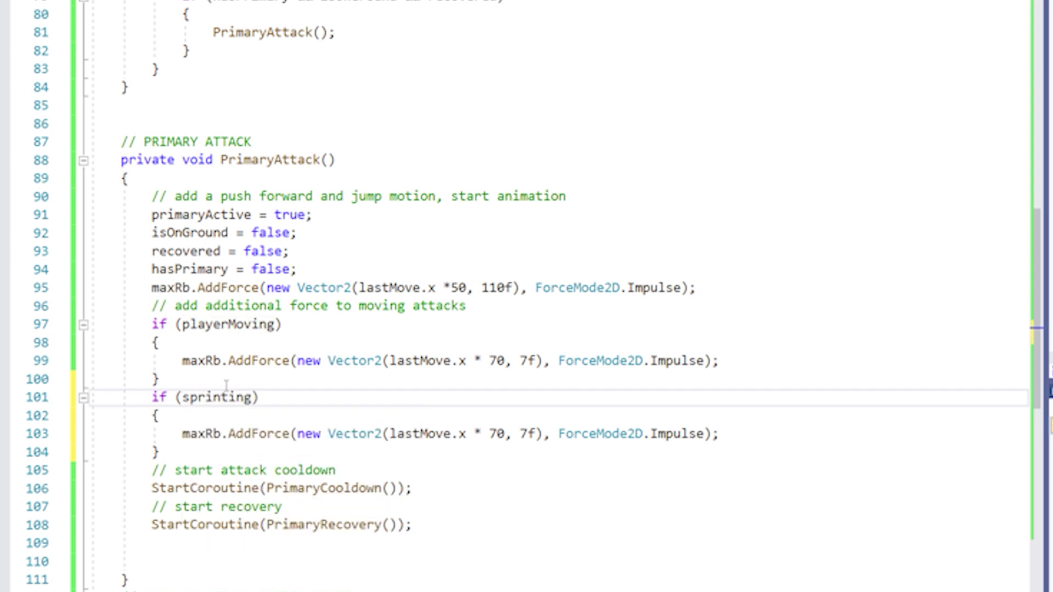
pyautogui.moveTo(227, 325); pyautogui.dragTo(214, 325)
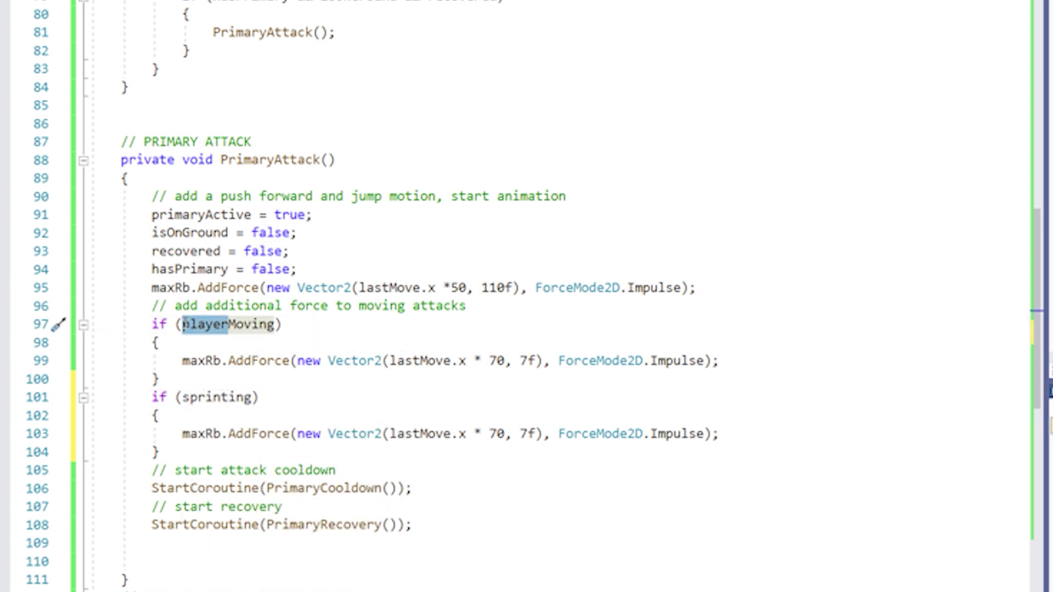
pyautogui.click(230, 340)
pyautogui.click(298, 400)
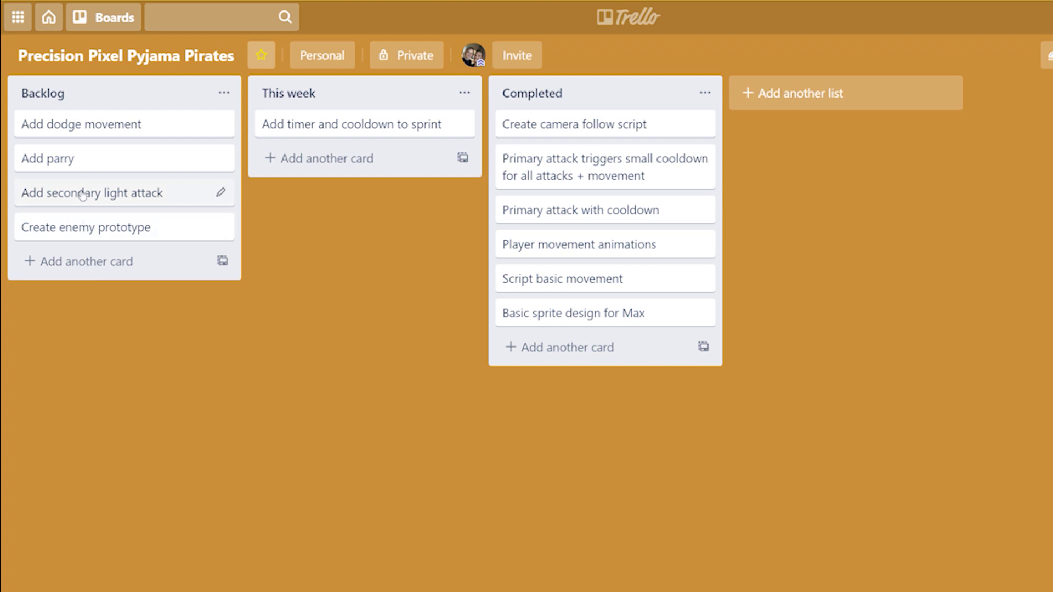
# Drag 'Add secondary light attack' into This week and add 'create first enemy sprite' to Backlog.
pyautogui.moveTo(83, 194); pyautogui.dragTo(341, 117)
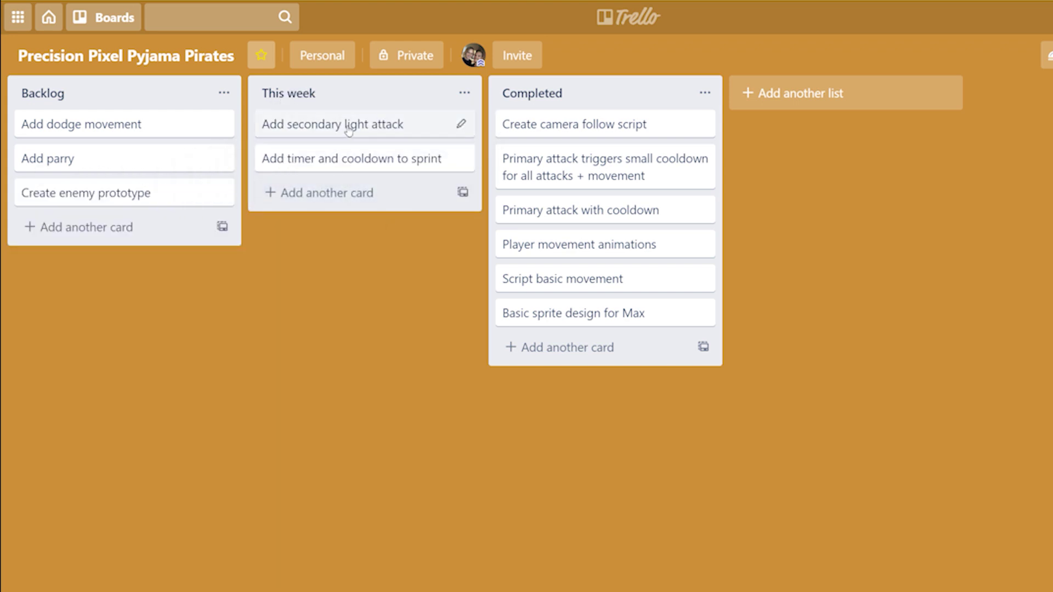
pyautogui.click(86, 227)
pyautogui.write('create first enemy sprite')
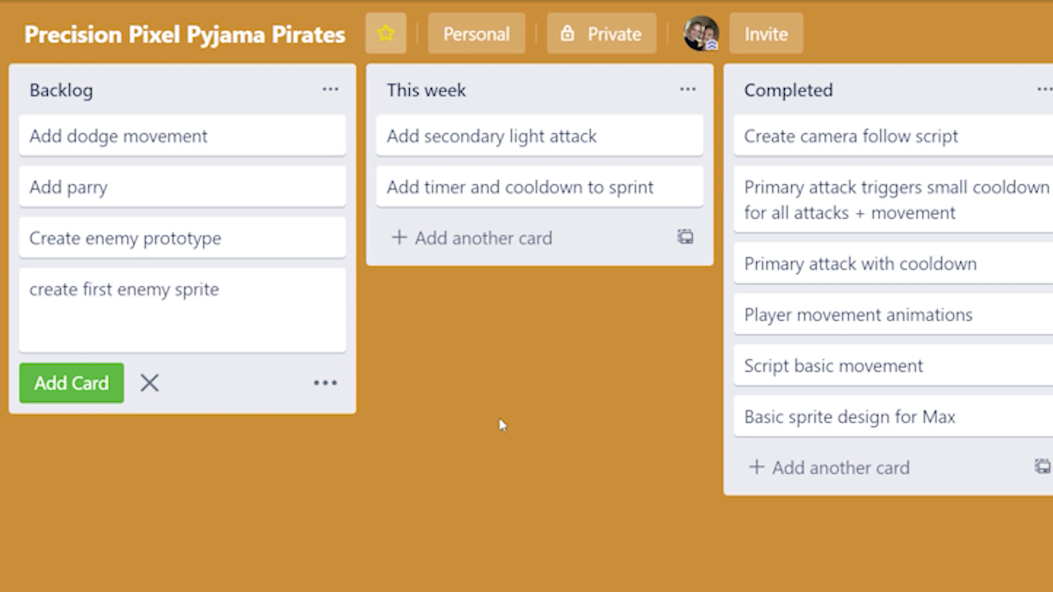
pyautogui.press('Return')
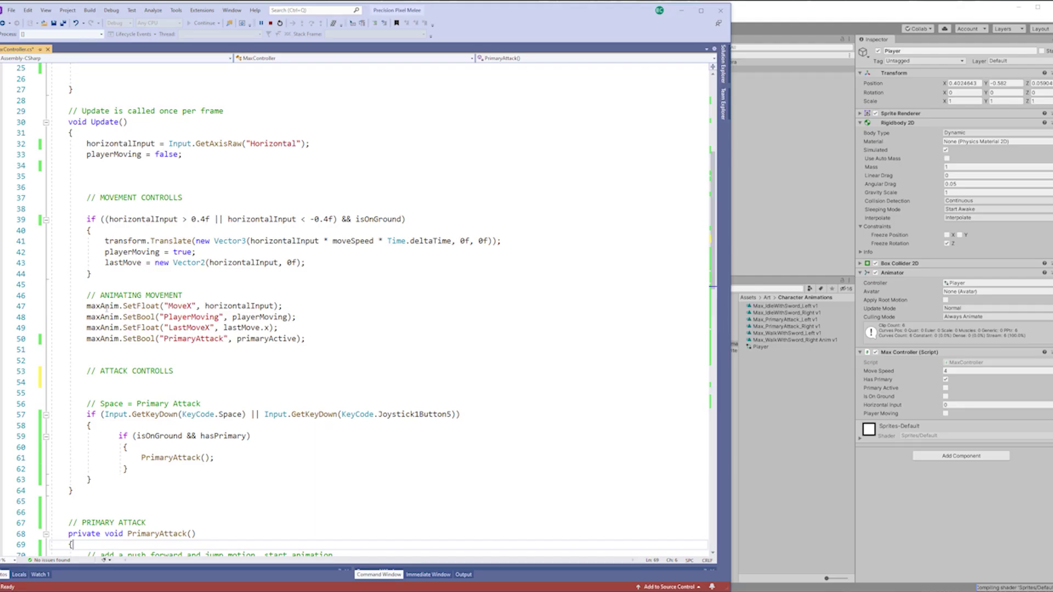
pyautogui.scroll(6, 143, 312)
# Wrap the extra-force block in braces, use sprinting on line 101, and change 7f to 2f on line 103.
pyautogui.scroll(-1, 142, 312)
pyautogui.scroll(-13, 142, 312)
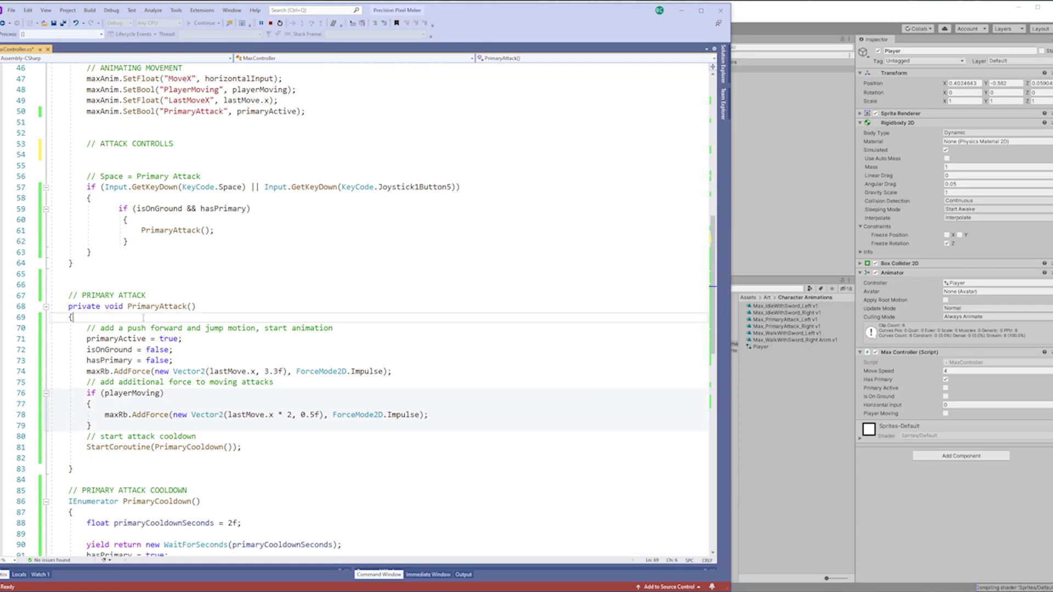
pyautogui.scroll(-3, 157, 418)
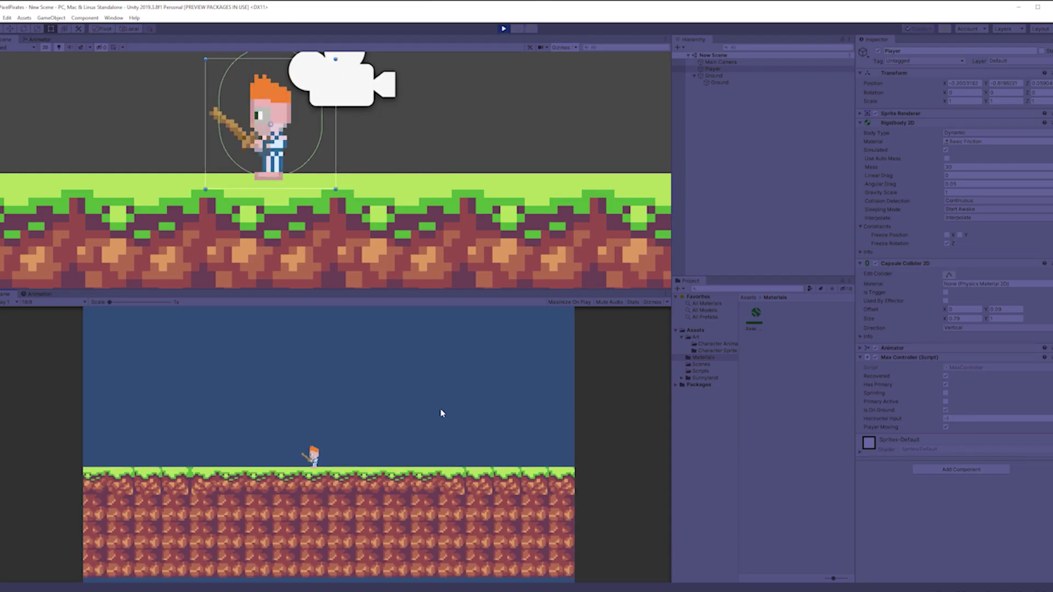
pyautogui.press('Left')
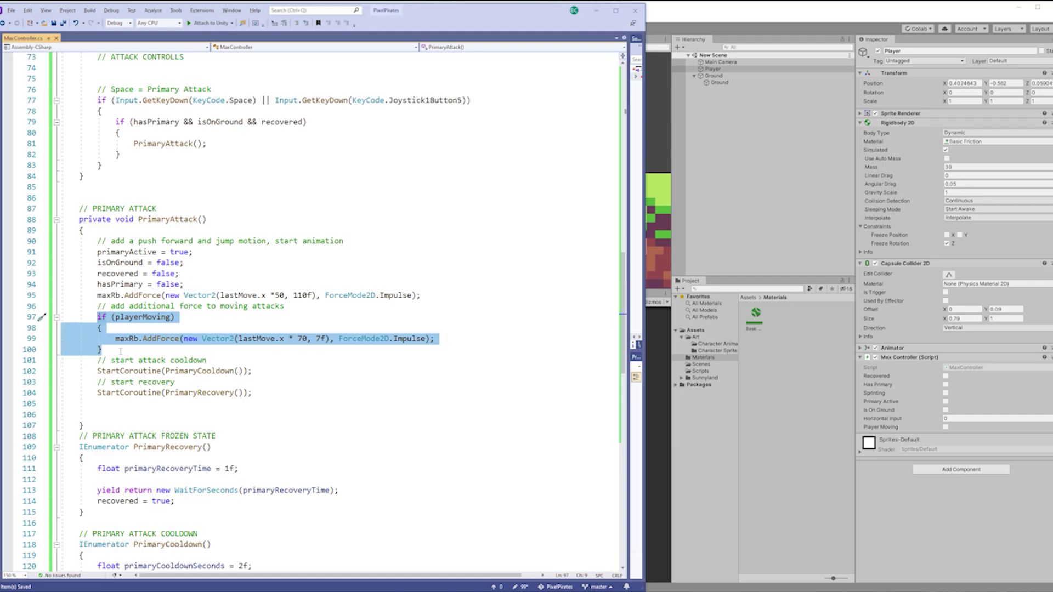
pyautogui.write('{')
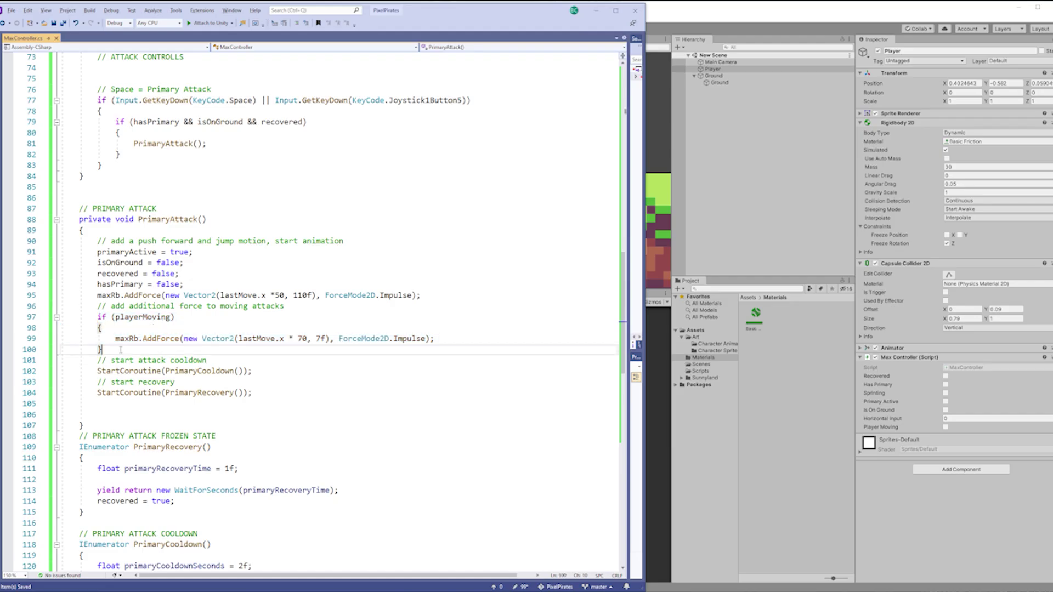
pyautogui.press('Return')
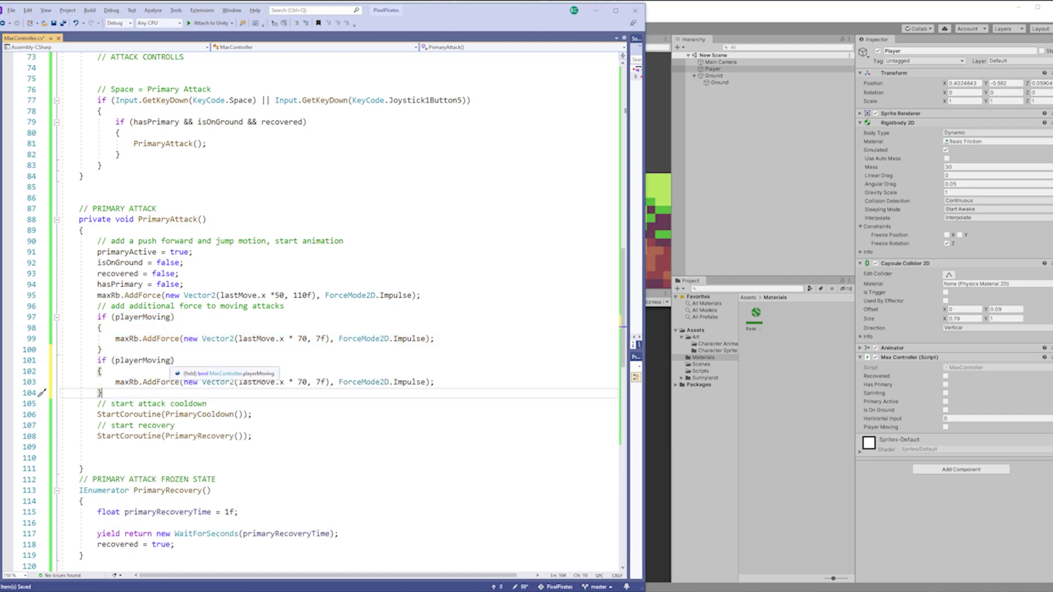
pyautogui.doubleClick(148, 361)
pyautogui.write('sprinting')
pyautogui.doubleClick(320, 382)
pyautogui.write('2')
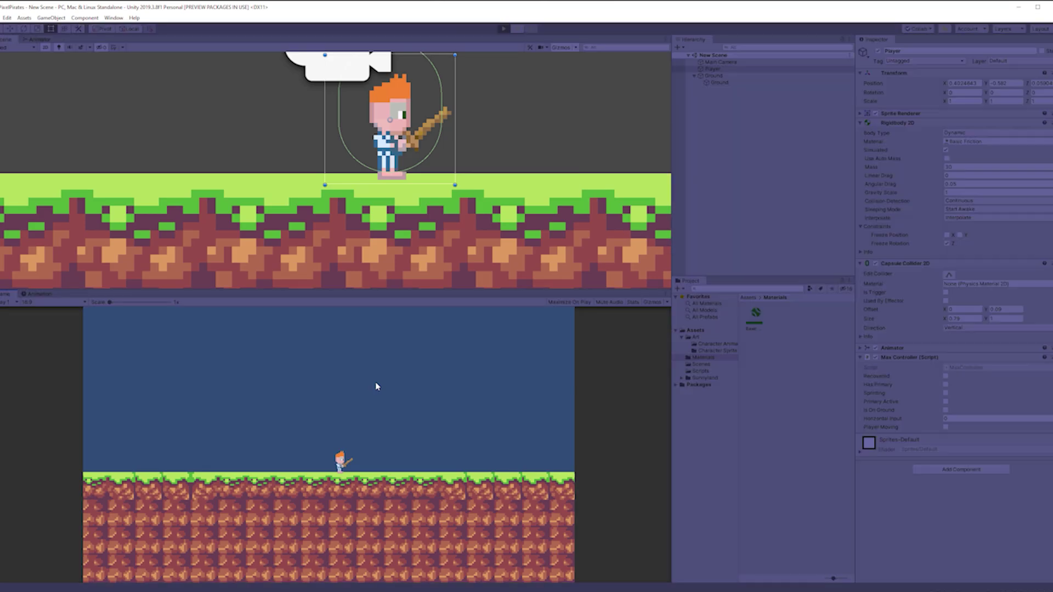
# Run Max right with D and back left across the grass, jumping with Space several times.
pyautogui.press('d')
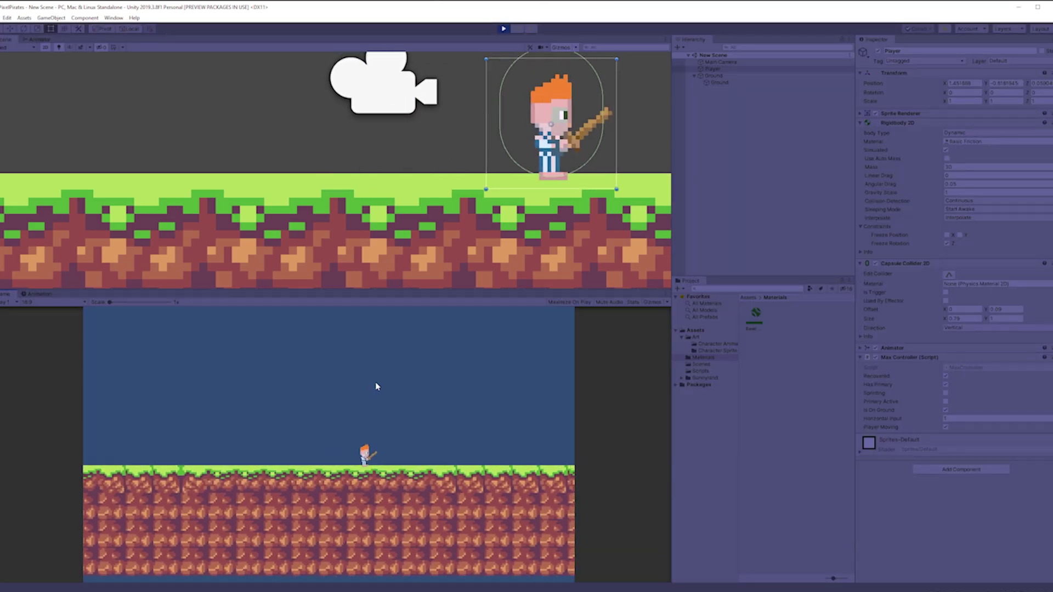
pyautogui.press('space')
pyautogui.press('d')
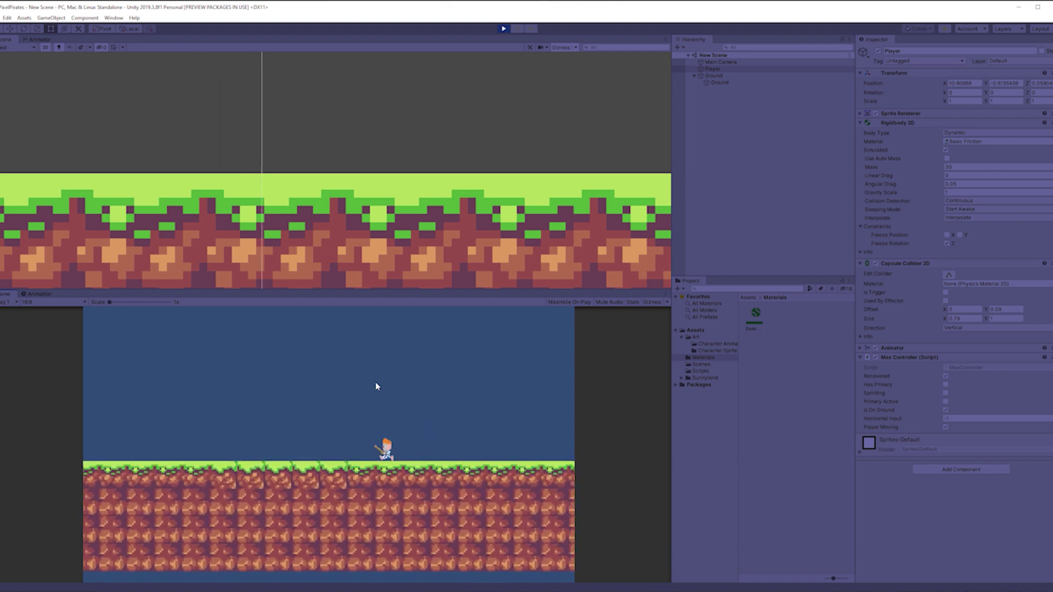
pyautogui.press('space')
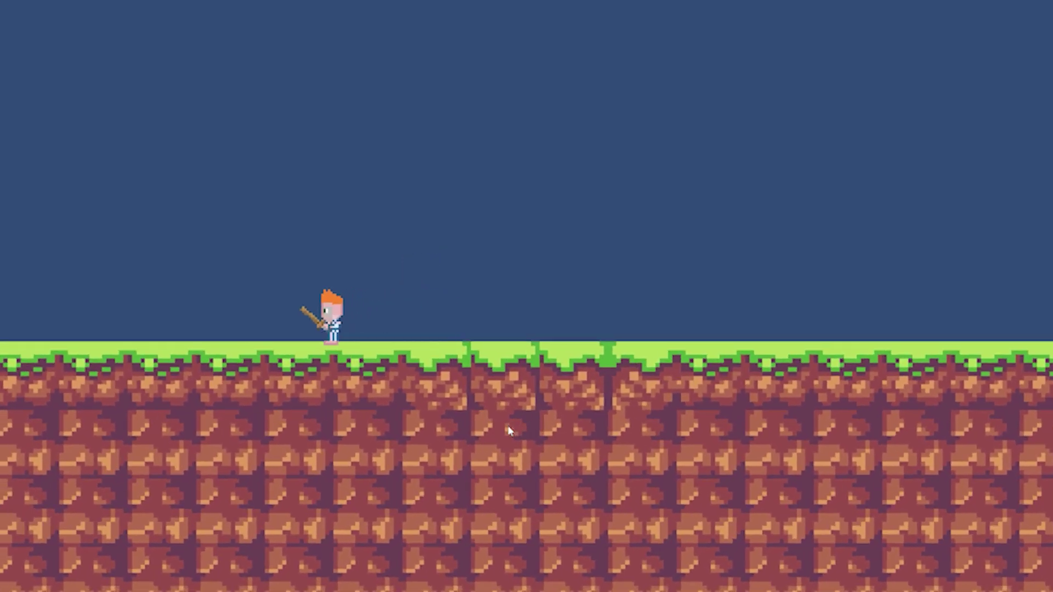
pyautogui.press('space')
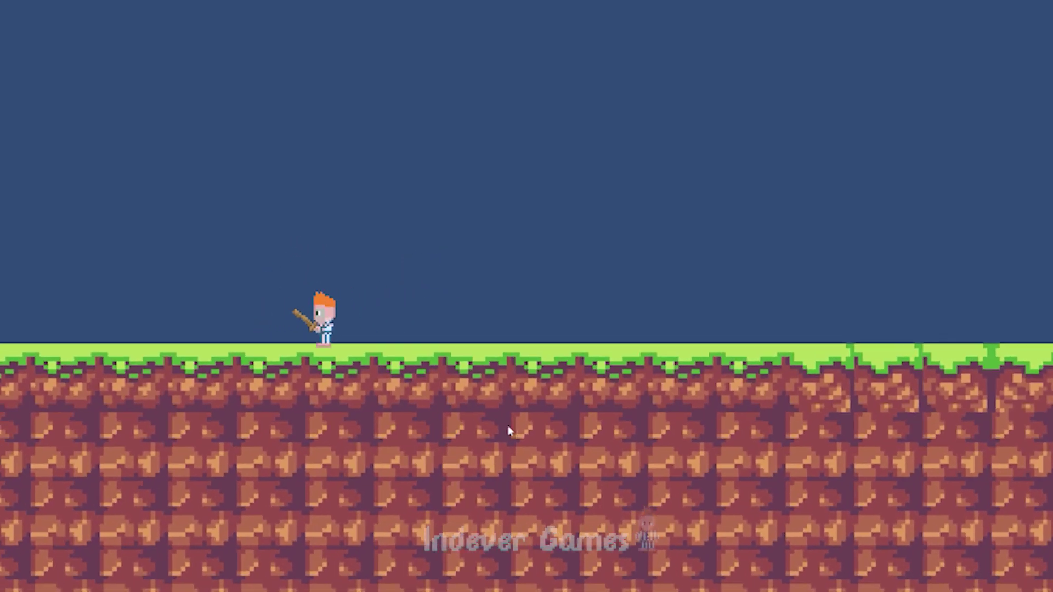
pyautogui.press('space')
pyautogui.press('d')
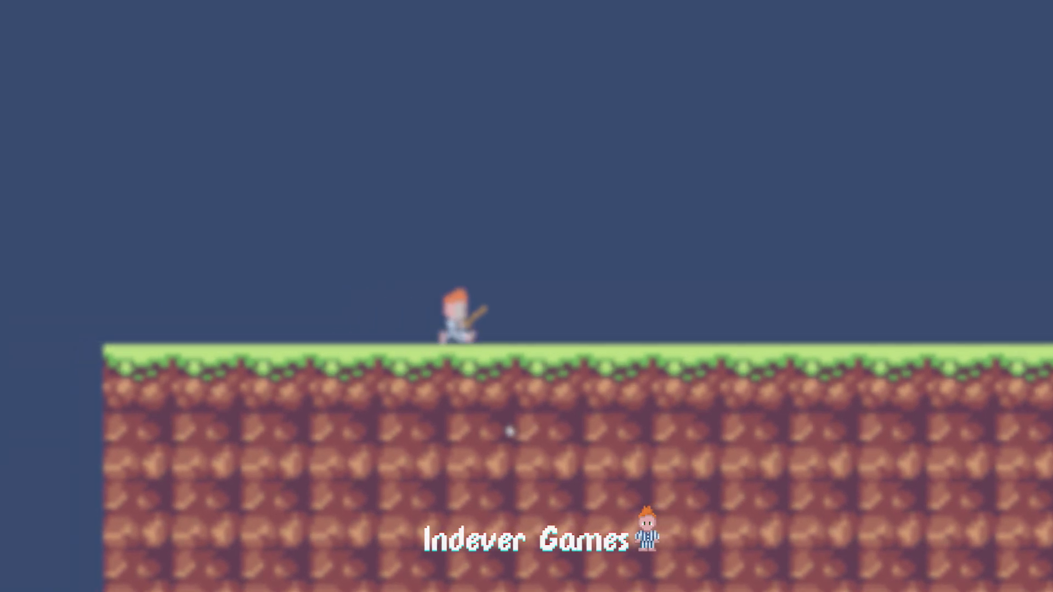